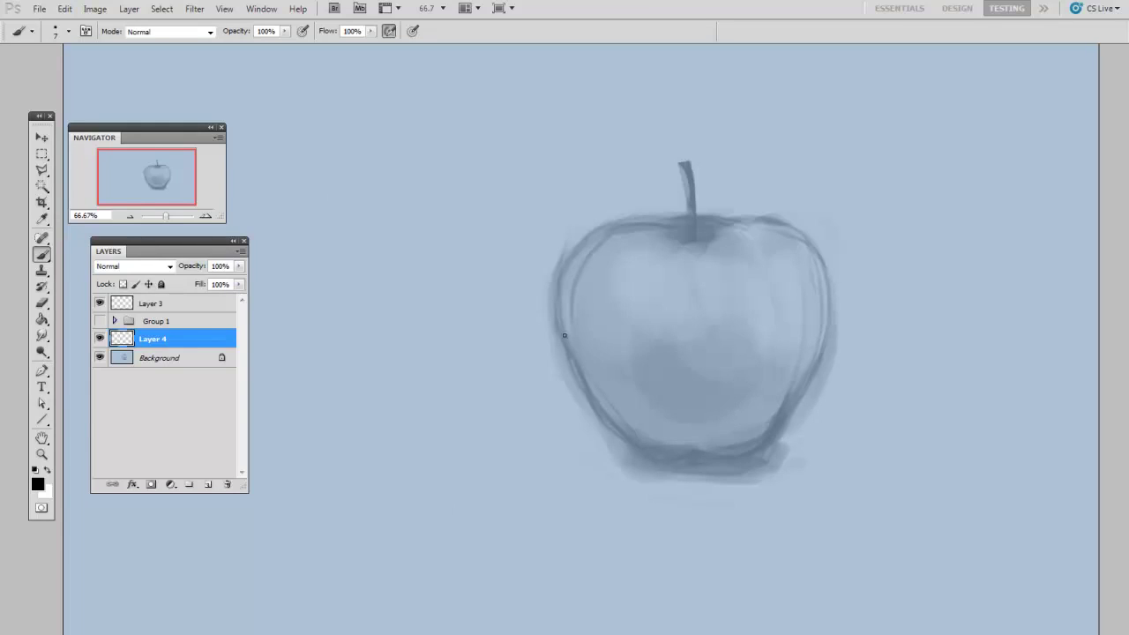
# Try painting the apple's left contour as one smooth black stroke on Layer 4, undoing each test stroke
pyautogui.moveTo(603, 415)
pyautogui.mouseDown()
pyautogui.moveTo(551, 342)
pyautogui.moveTo(567, 207)
pyautogui.mouseUp()
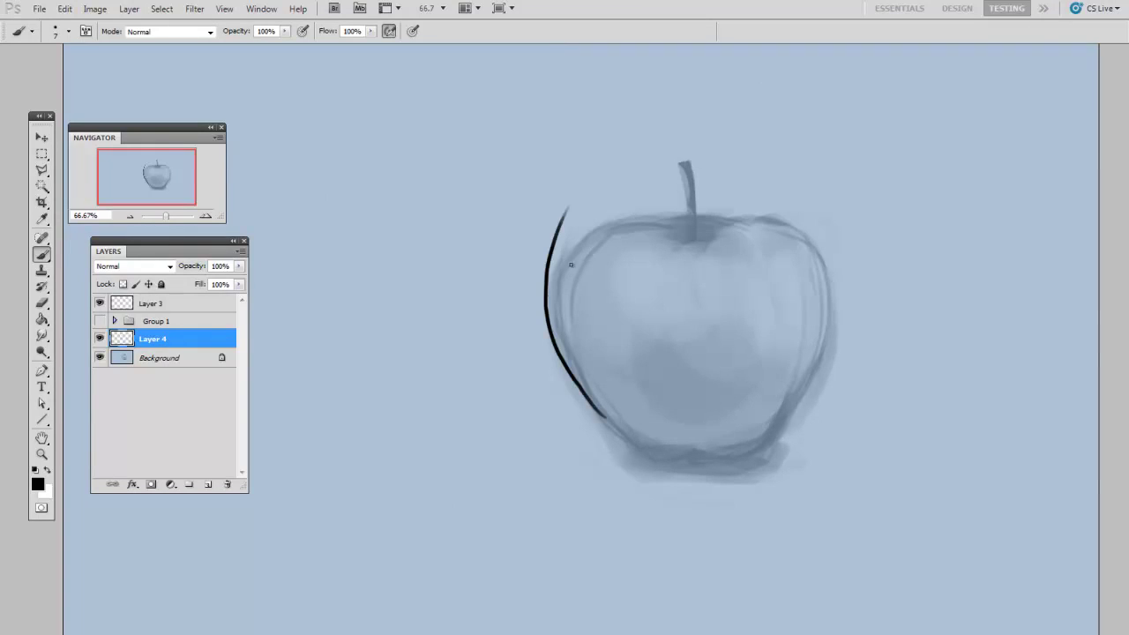
pyautogui.press('e')
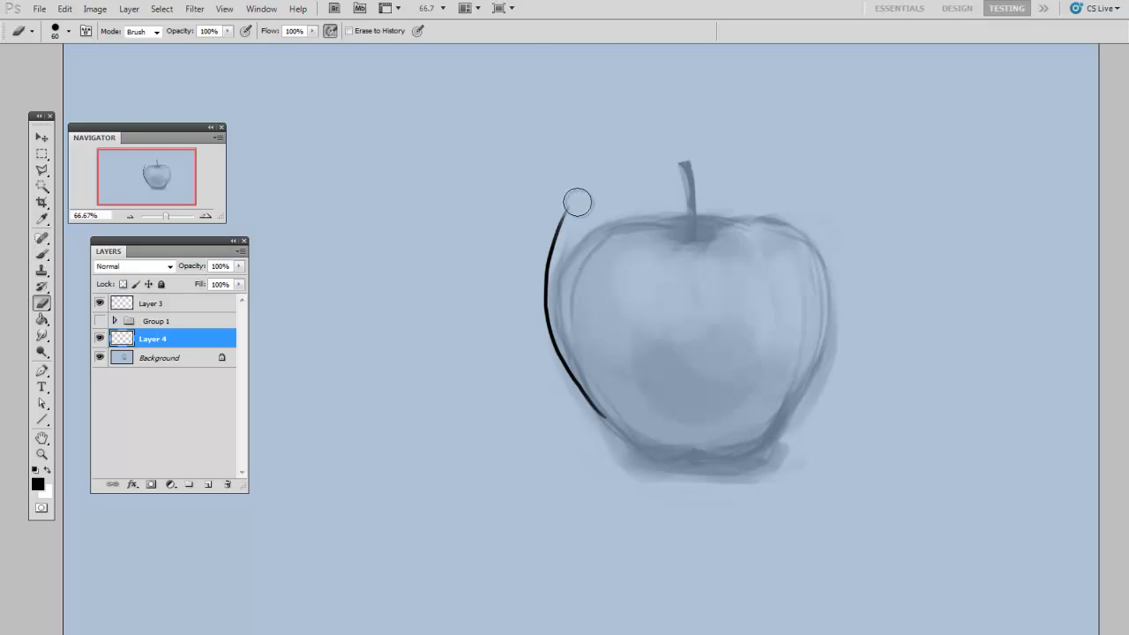
pyautogui.moveTo(578, 203)
pyautogui.mouseDown()
pyautogui.moveTo(618, 424)
pyautogui.moveTo(600, 166)
pyautogui.mouseUp()
pyautogui.press('b')
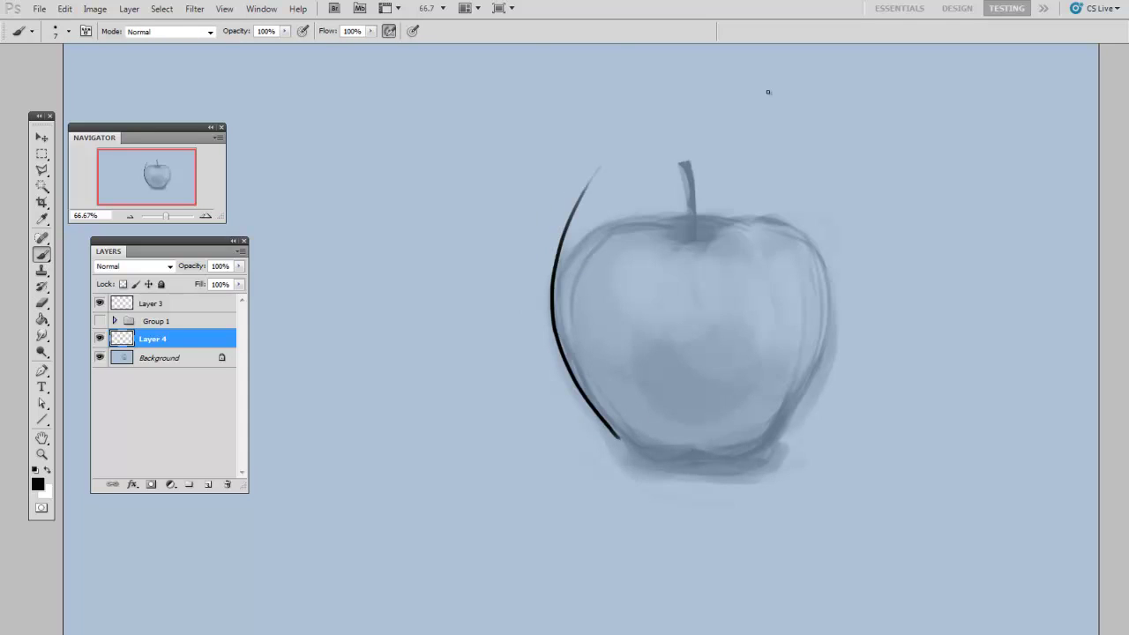
pyautogui.hotkey('ctrl', 'z')
pyautogui.moveTo(611, 430); pyautogui.dragTo(612, 162)
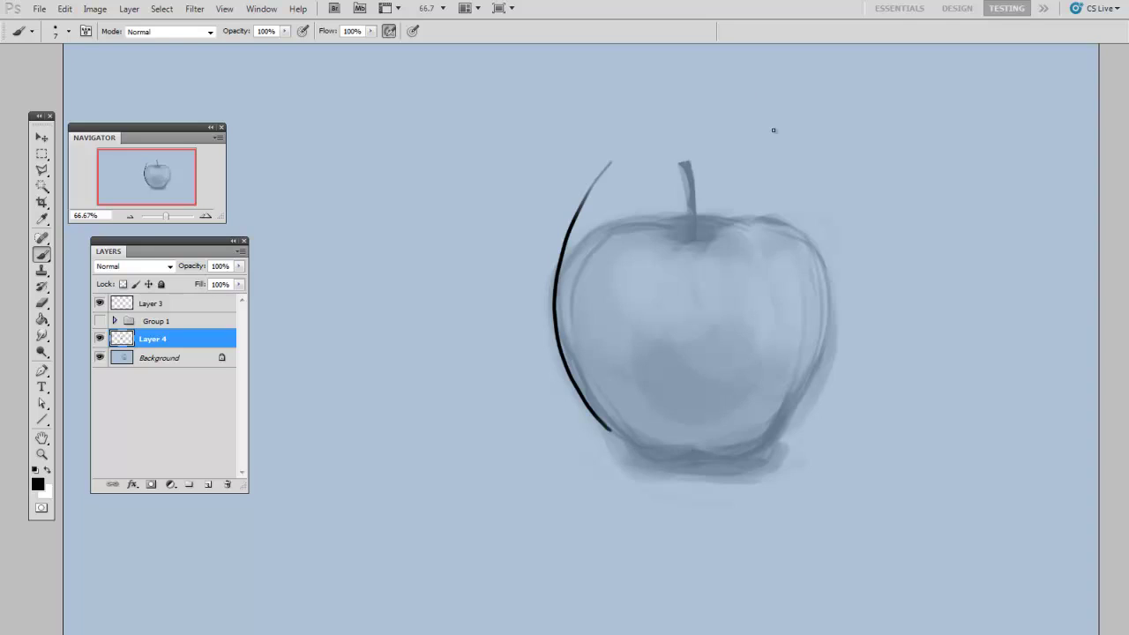
pyautogui.hotkey('ctrl', 'z')
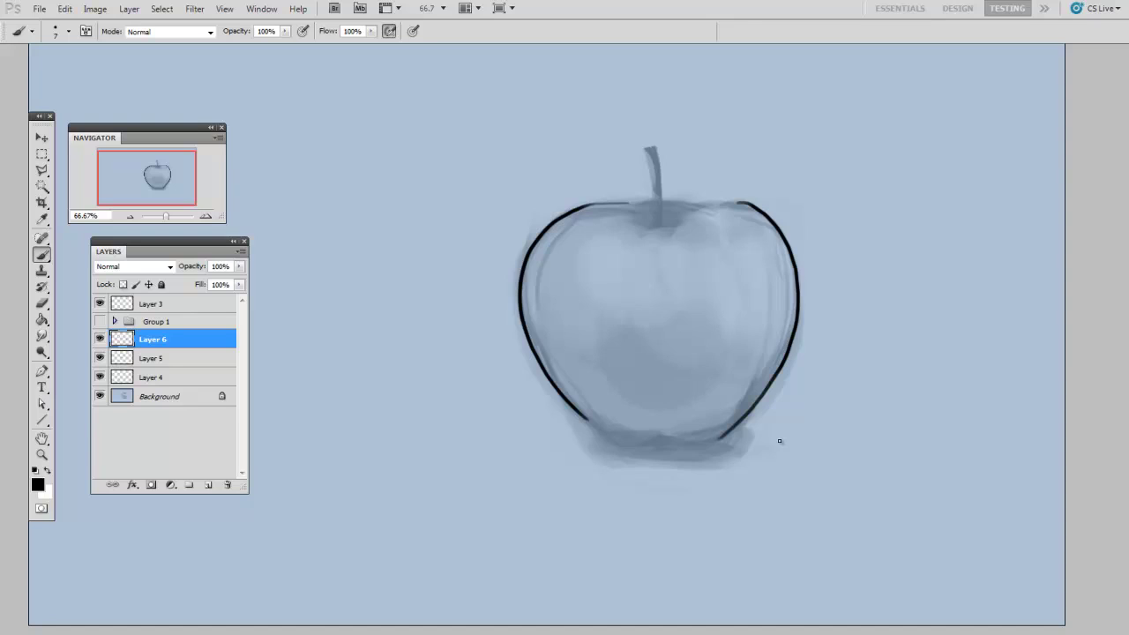
# With a 5 px brush on Layer 6, paint the right lobe's upper edge curving inward to the stem cavity
pyautogui.moveTo(544, 568); pyautogui.dragTo(535, 604)
pyautogui.press('r')
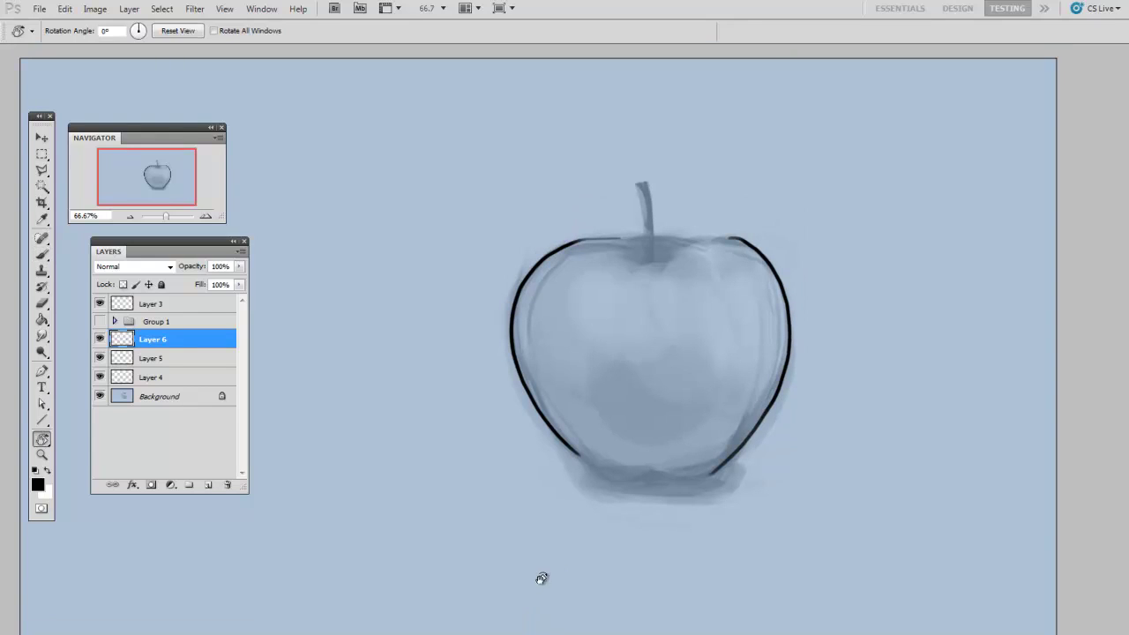
pyautogui.moveTo(802, 484); pyautogui.dragTo(890, 226)
pyautogui.hotkey('ctrl', '1')
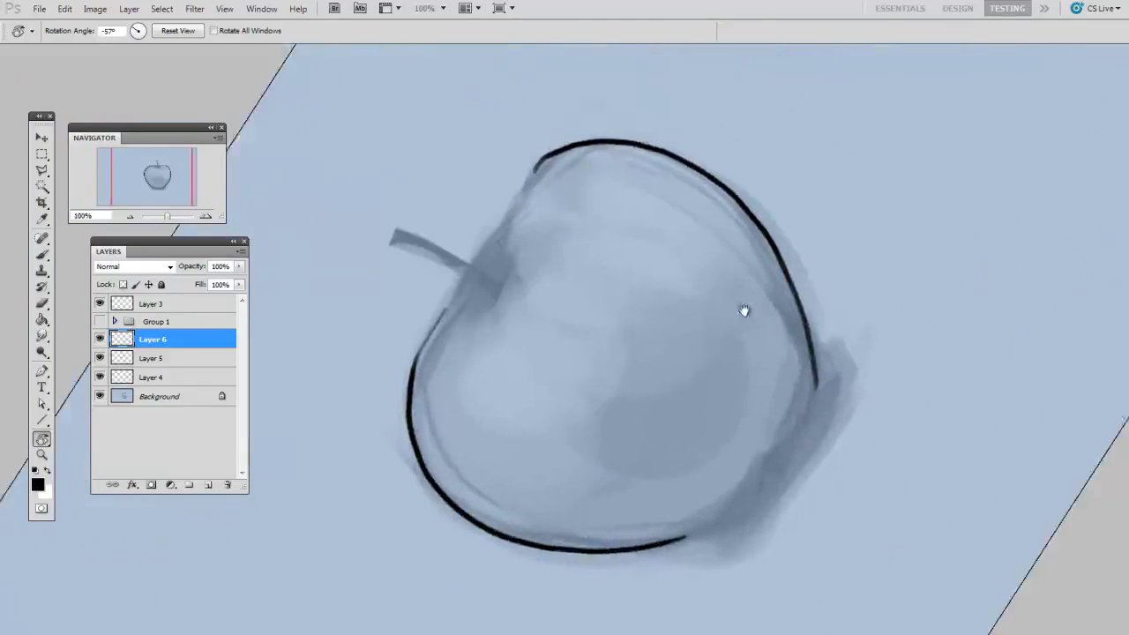
pyautogui.press('b')
pyautogui.press('[')
pyautogui.press('[')
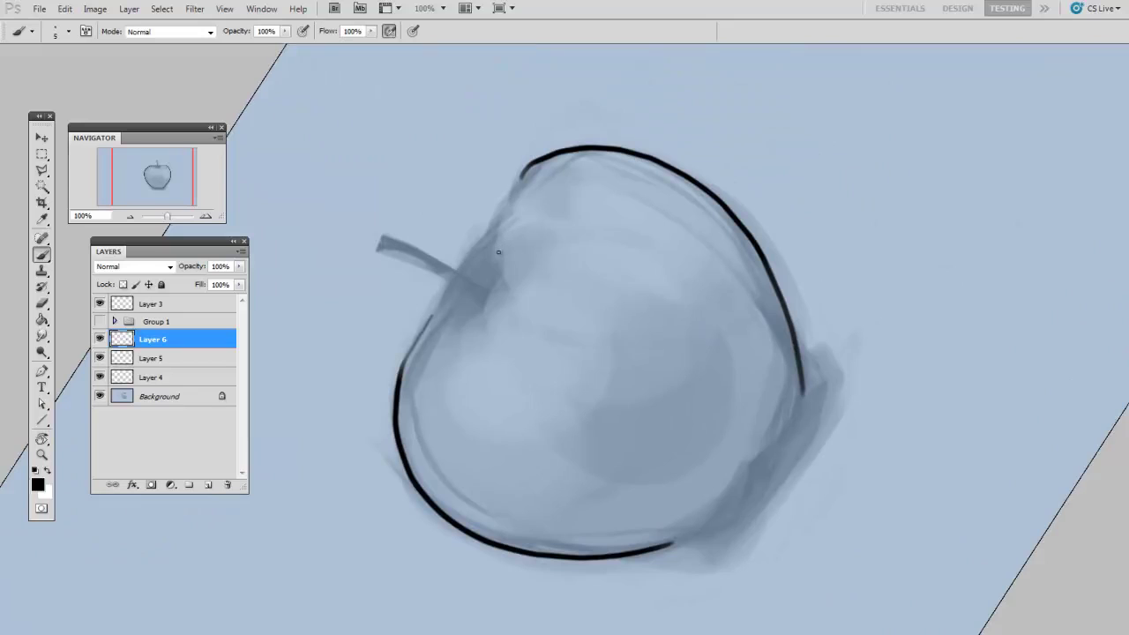
pyautogui.moveTo(498, 263)
pyautogui.mouseDown()
pyautogui.moveTo(529, 163)
pyautogui.moveTo(500, 241)
pyautogui.mouseUp()
# Paint the rear rim of the stem cavity, connecting the right lobe to the left shoulder of the apple
pyautogui.press('r')
pyautogui.moveTo(904, 123)
pyautogui.mouseDown()
pyautogui.moveTo(935, 242)
pyautogui.moveTo(733, 212)
pyautogui.mouseUp()
pyautogui.press('b')
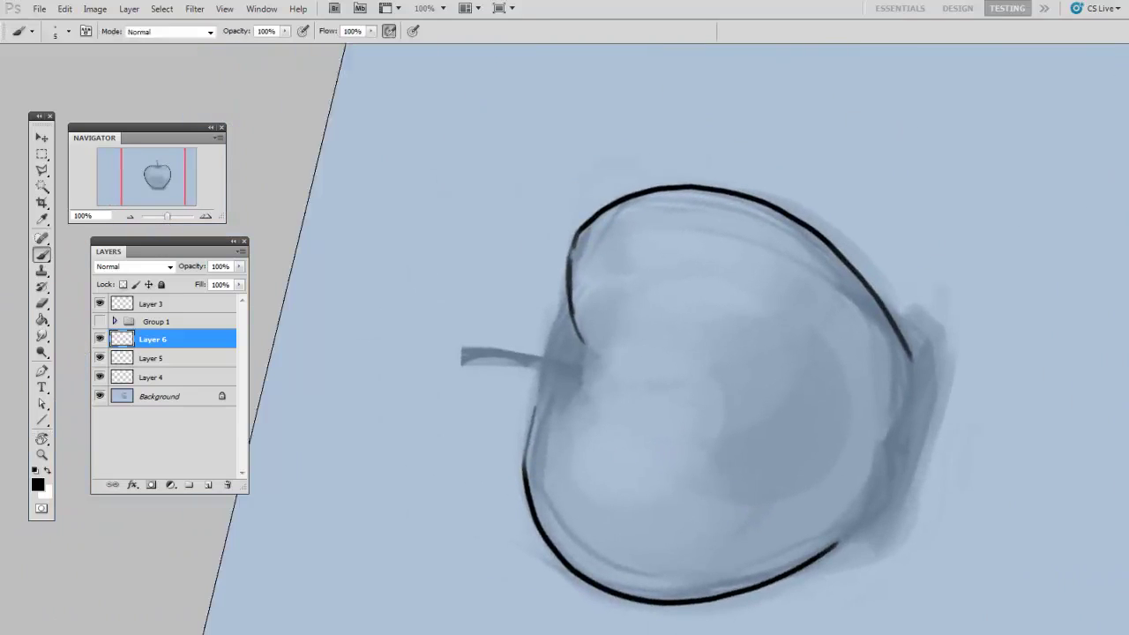
pyautogui.moveTo(567, 267); pyautogui.dragTo(535, 437)
# Paint the contour along the apple's base on Layer 6, joining both side strokes to close the outline
pyautogui.moveTo(767, 327); pyautogui.dragTo(667, 237)
pyautogui.press('r')
pyautogui.moveTo(880, 264)
pyautogui.mouseDown()
pyautogui.moveTo(651, 75)
pyautogui.moveTo(602, 76)
pyautogui.mouseUp()
pyautogui.moveTo(618, 256)
pyautogui.mouseDown()
pyautogui.moveTo(673, 317)
pyautogui.moveTo(686, 501)
pyautogui.mouseUp()
pyautogui.press('b')
pyautogui.press('r')
pyautogui.moveTo(846, 189); pyautogui.dragTo(520, 142)
pyautogui.moveTo(834, 238); pyautogui.dragTo(849, 166)
pyautogui.moveTo(930, 247); pyautogui.dragTo(882, 138)
pyautogui.press('b')
pyautogui.moveTo(339, 243)
pyautogui.mouseDown()
pyautogui.moveTo(412, 203)
pyautogui.moveTo(350, 238)
pyautogui.moveTo(374, 219)
pyautogui.moveTo(485, 184)
pyautogui.mouseUp()
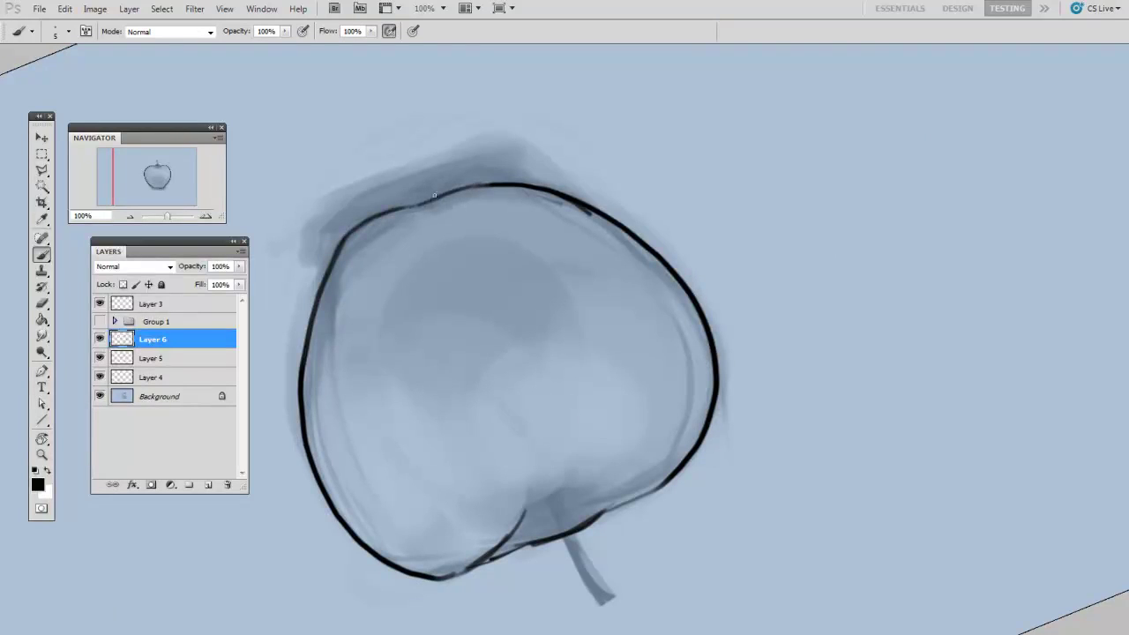
pyautogui.moveTo(419, 205); pyautogui.dragTo(486, 184)
# Examine the apple outline from several canvas rotations, and return the view to 0° rotation and 66.67% zoom
pyautogui.moveTo(704, 229); pyautogui.dragTo(820, 198)
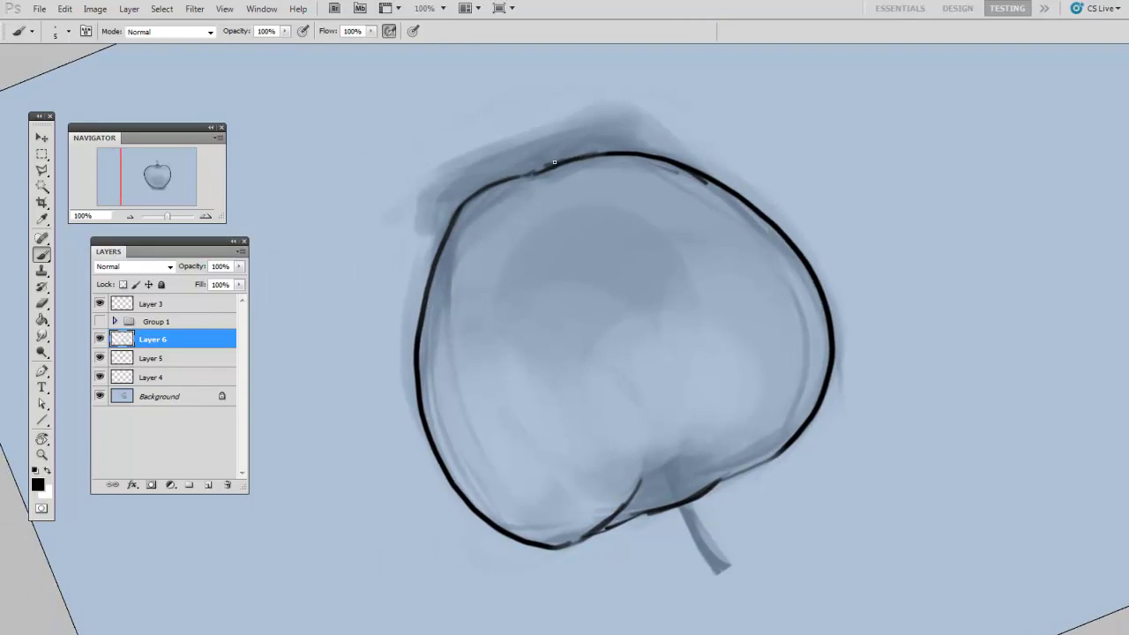
pyautogui.press('r')
pyautogui.moveTo(987, 266)
pyautogui.mouseDown()
pyautogui.moveTo(796, 373)
pyautogui.moveTo(706, 262)
pyautogui.moveTo(882, 115)
pyautogui.moveTo(807, 402)
pyautogui.mouseUp()
pyautogui.press('b')
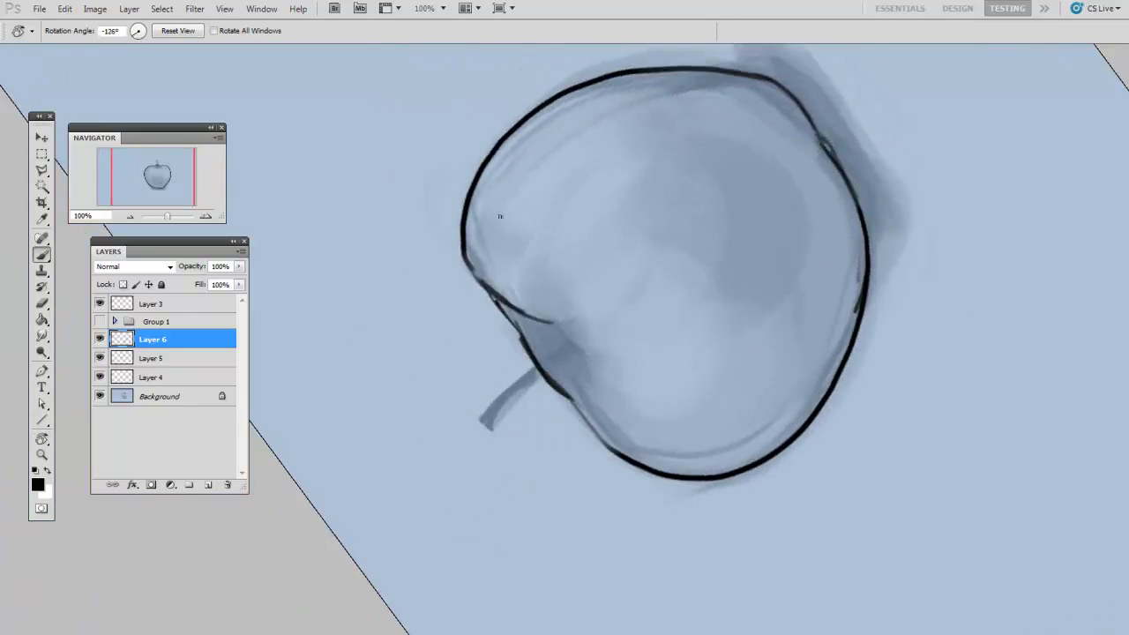
pyautogui.press('r')
pyautogui.moveTo(898, 216)
pyautogui.mouseDown()
pyautogui.moveTo(945, 308)
pyautogui.moveTo(948, 360)
pyautogui.mouseUp()
pyautogui.moveTo(796, 351); pyautogui.dragTo(632, 286)
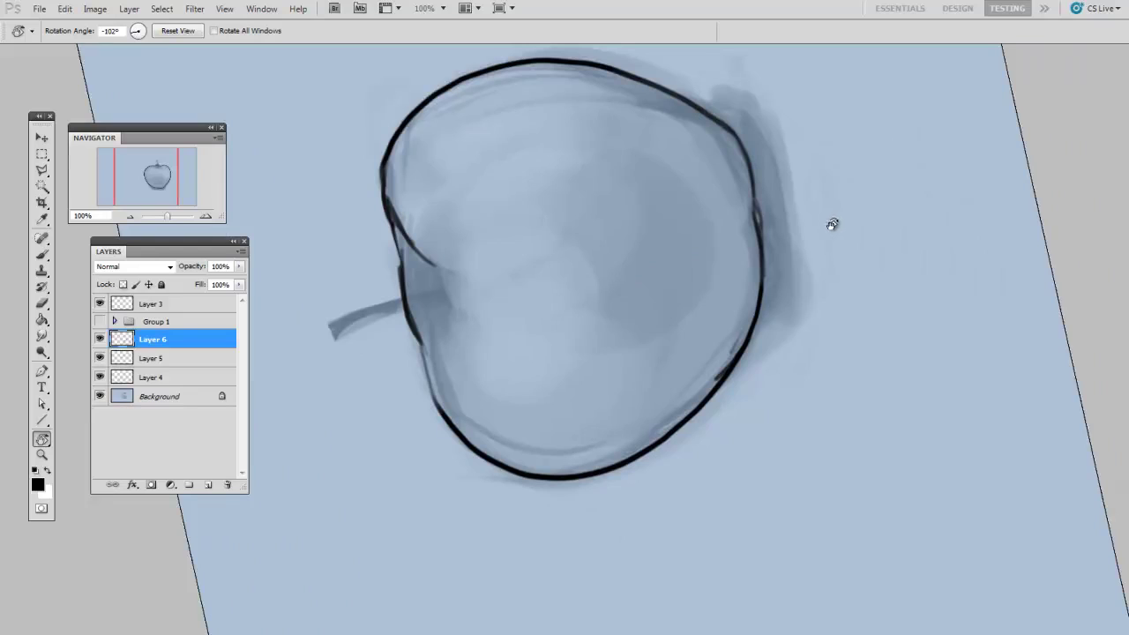
pyautogui.press('Escape')
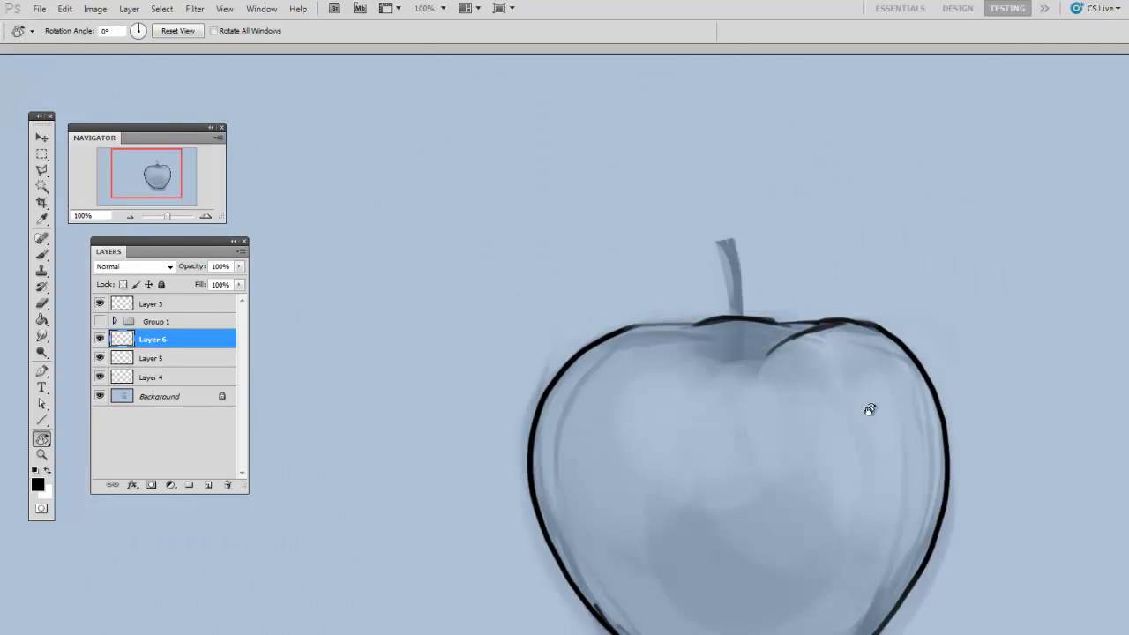
pyautogui.moveTo(895, 504); pyautogui.dragTo(696, 338)
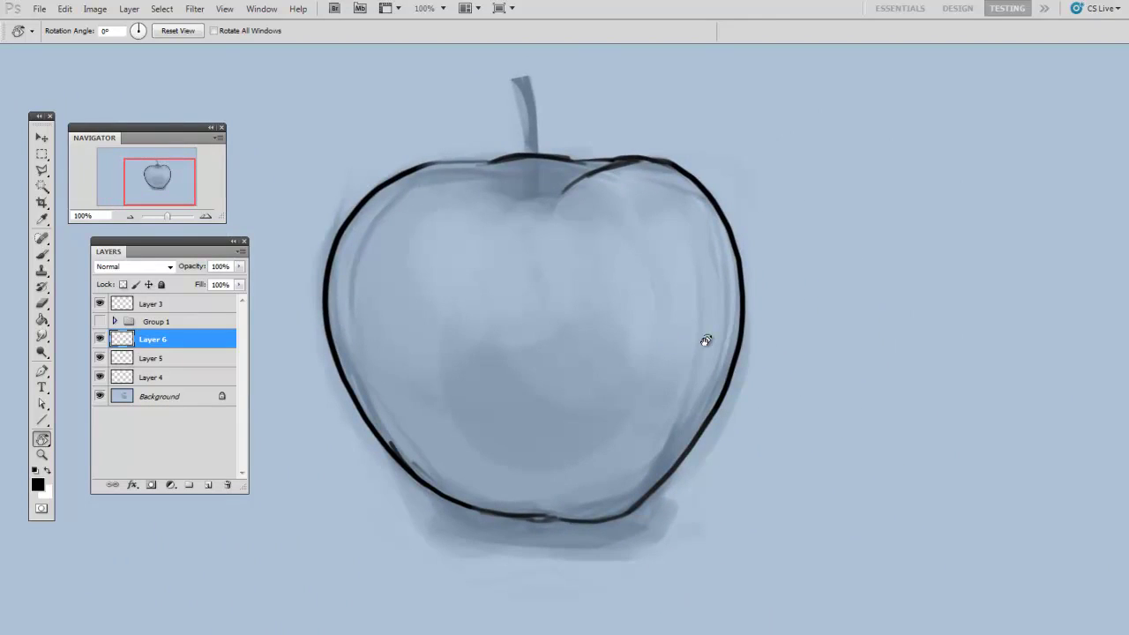
pyautogui.hotkey('ctrl', '-')
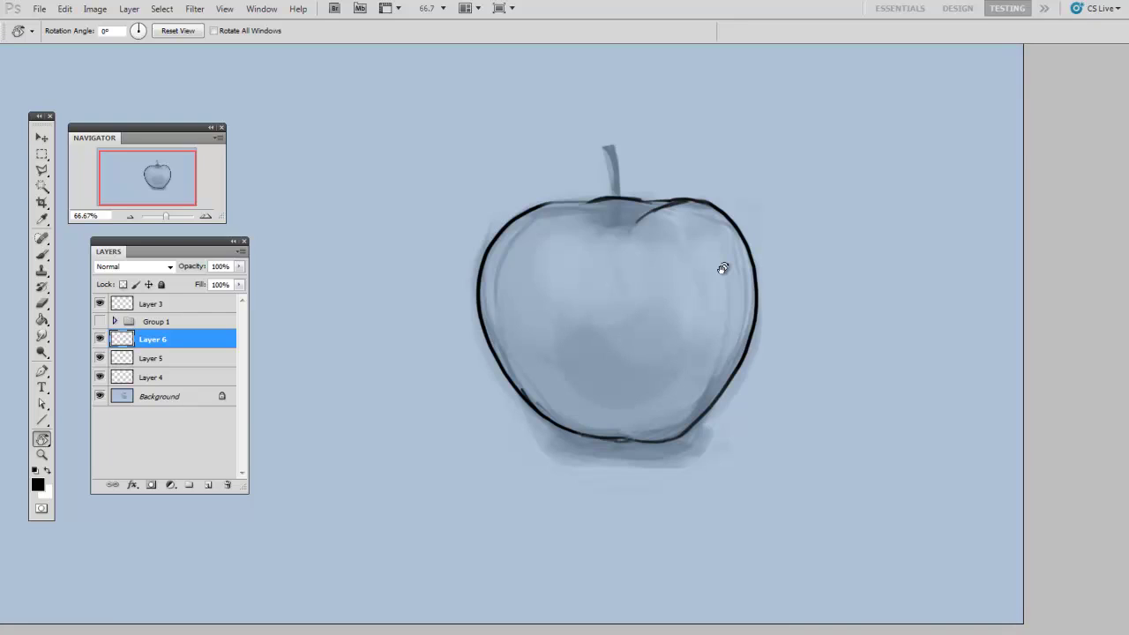
# Add two new layers above Layer 6 and paint a curved black stroke beside the apple's left side on the upper one
pyautogui.press('b')
pyautogui.hotkey('ctrl', 'shift', 'alt', 'n')
pyautogui.hotkey('ctrl', 'shift', 'alt', 'n')
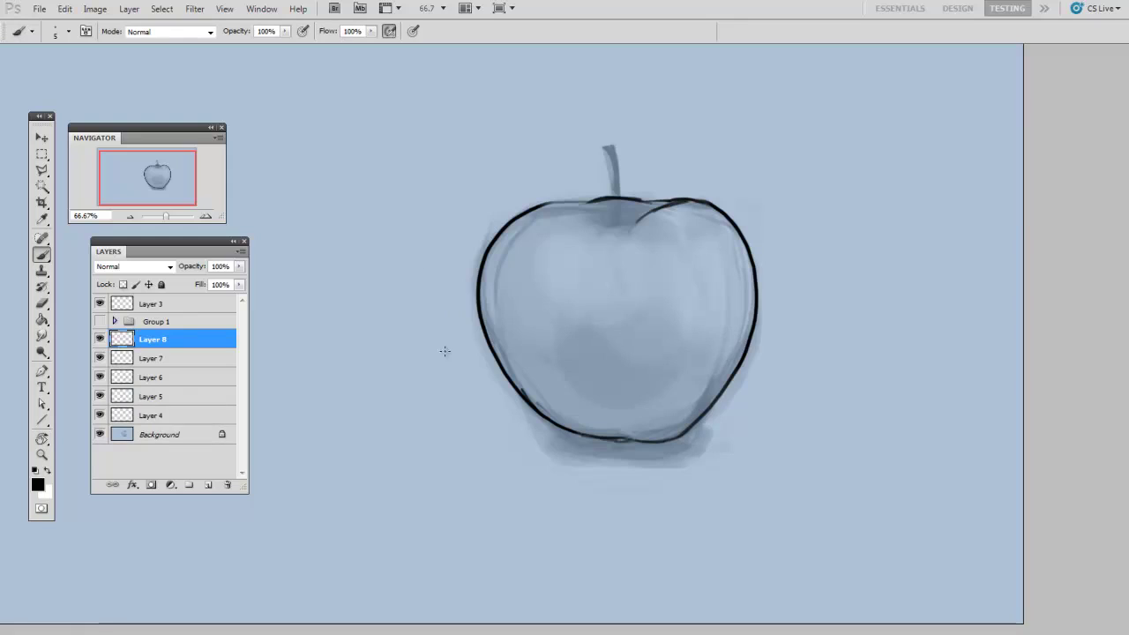
pyautogui.moveTo(455, 374)
pyautogui.mouseDown()
pyautogui.moveTo(406, 235)
pyautogui.moveTo(435, 179)
pyautogui.mouseUp()
# Rotate the separate curved stroke slightly counterclockwise with Free Transform and warp its lower end toward the apple's outline
pyautogui.hotkey('ctrl', 't')
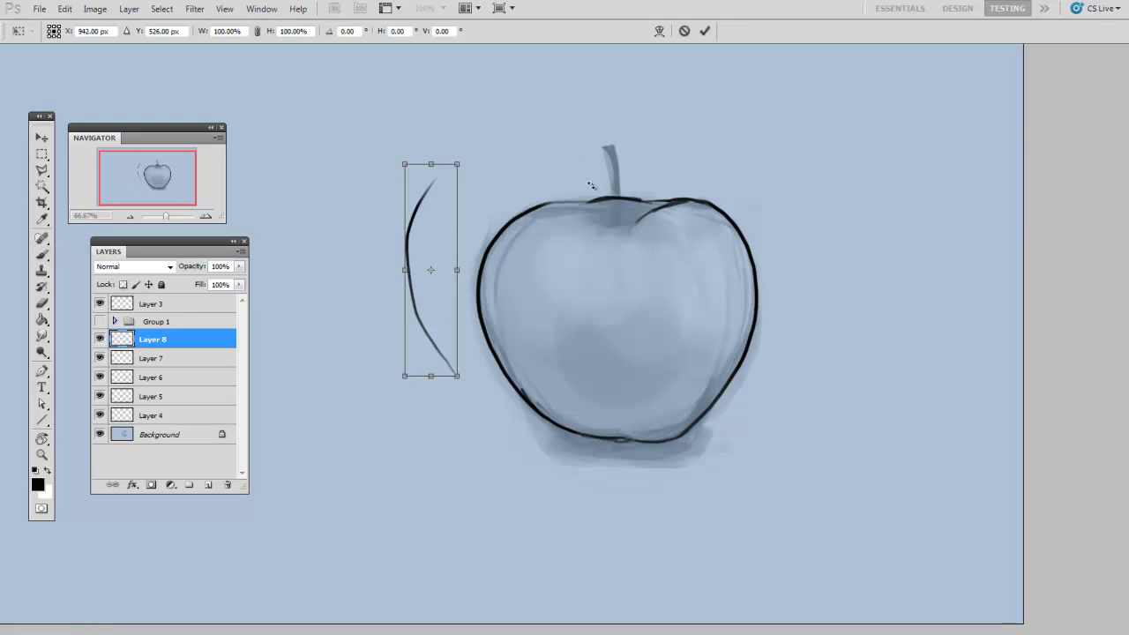
pyautogui.moveTo(597, 182); pyautogui.dragTo(532, 156)
pyautogui.rightClick(440, 281)
pyautogui.click(474, 389)
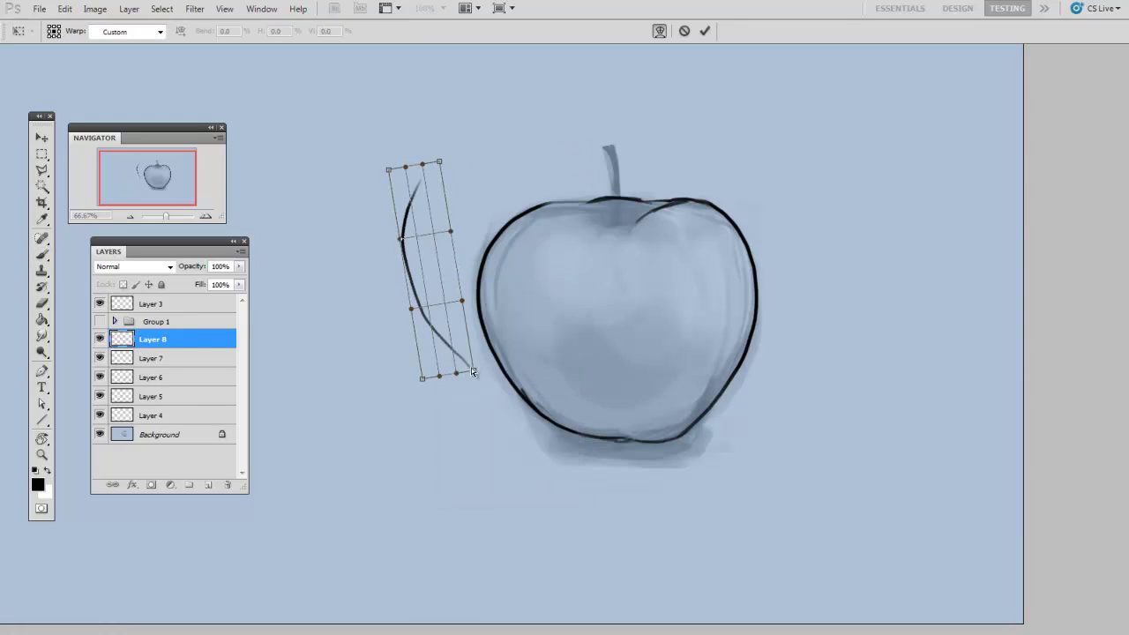
pyautogui.moveTo(471, 368); pyautogui.dragTo(462, 349)
pyautogui.press('Return')
pyautogui.press('b')
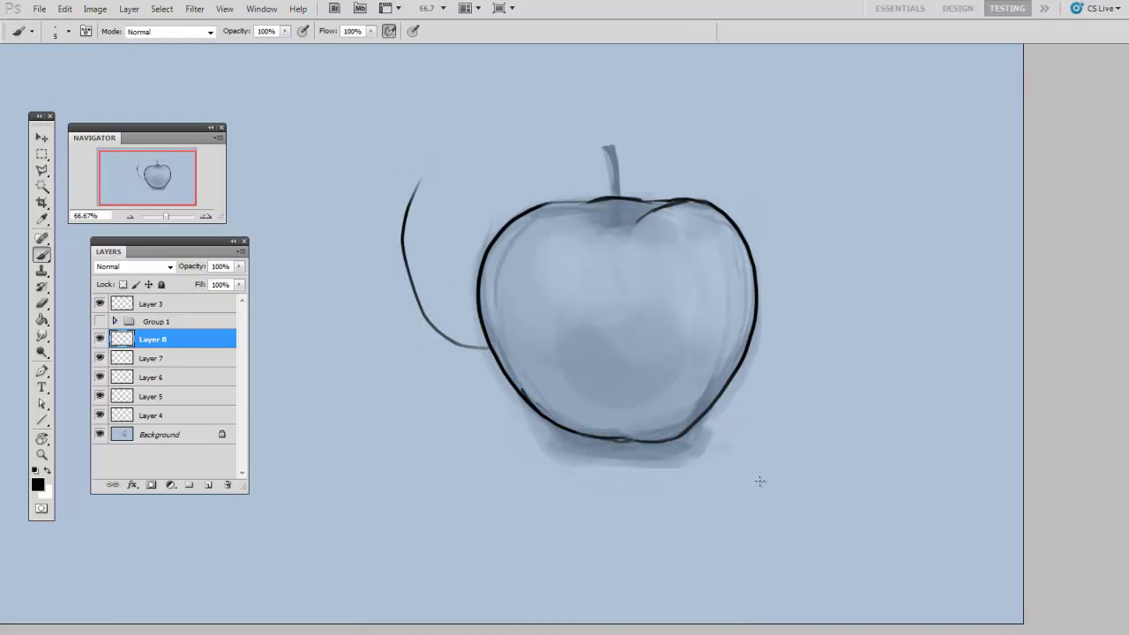
# Rotate the canvas view clockwise to 39°, keeping the whole apple in sight
pyautogui.press('r')
pyautogui.moveTo(940, 164); pyautogui.dragTo(944, 365)
pyautogui.press('space')
pyautogui.moveTo(798, 421); pyautogui.dragTo(657, 376)
pyautogui.moveTo(920, 295); pyautogui.dragTo(920, 411)
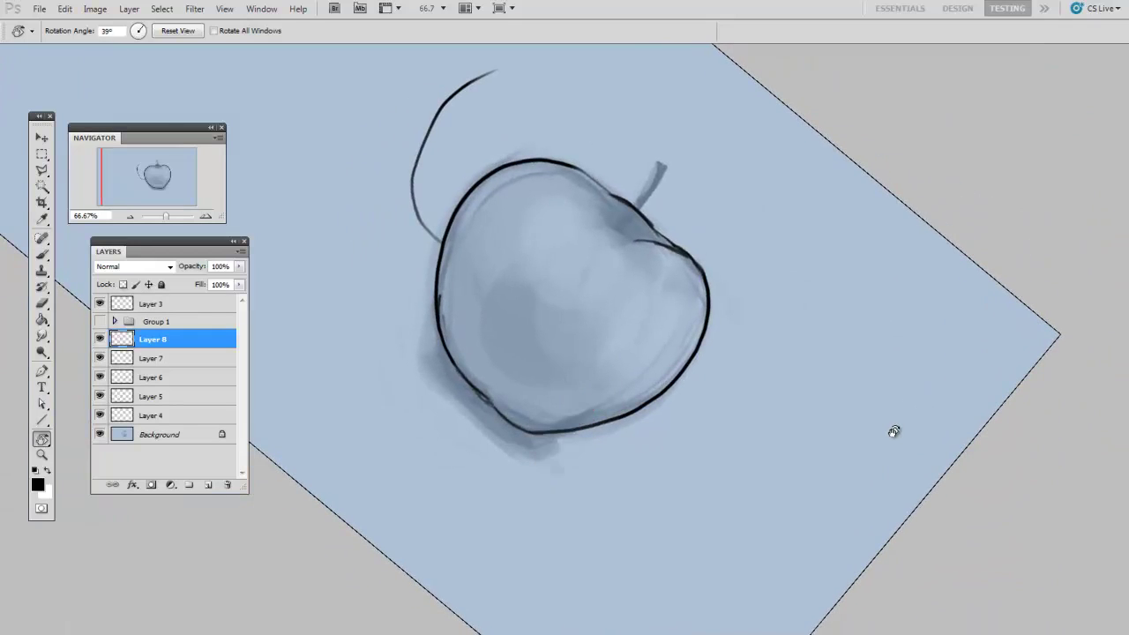